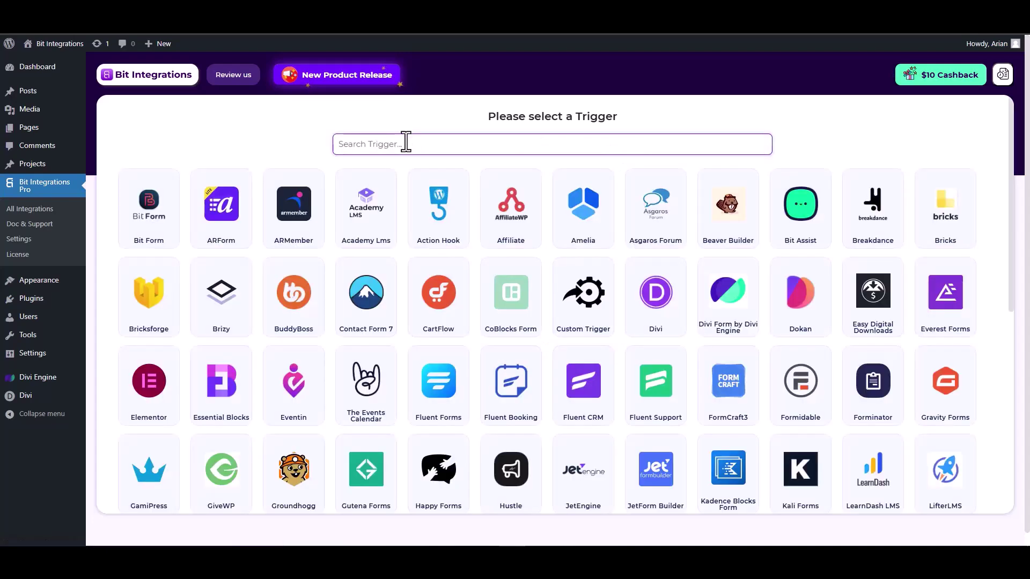
Set Divi Form by Divi Engine as the trigger and start fetching a form submission.
text(divi)
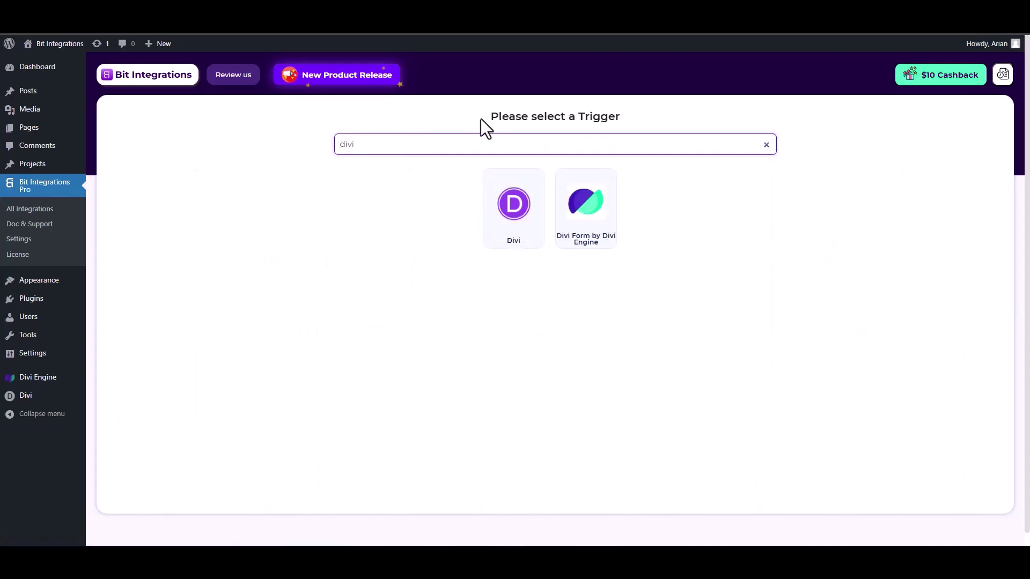
click(598, 226)
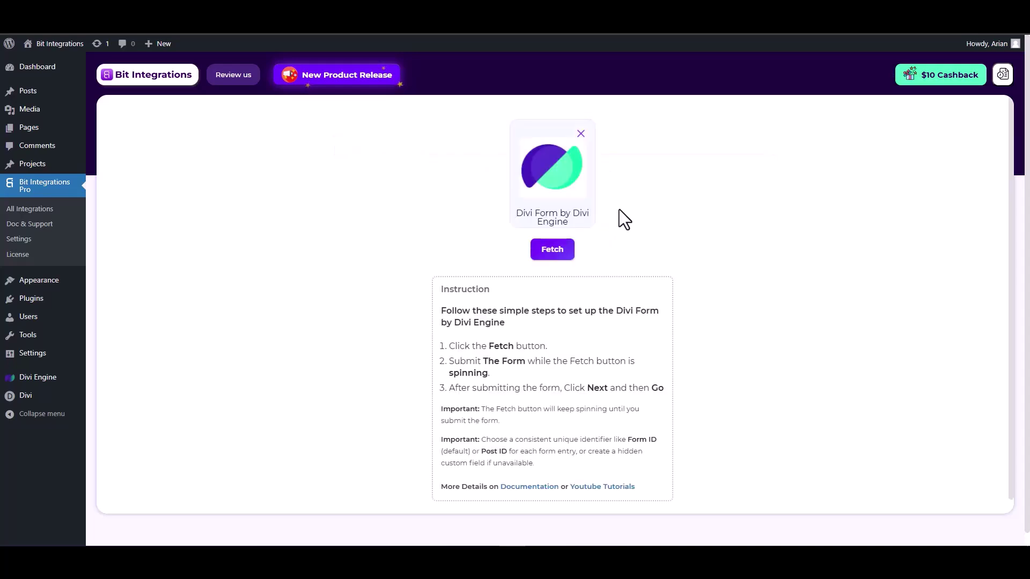
click(561, 251)
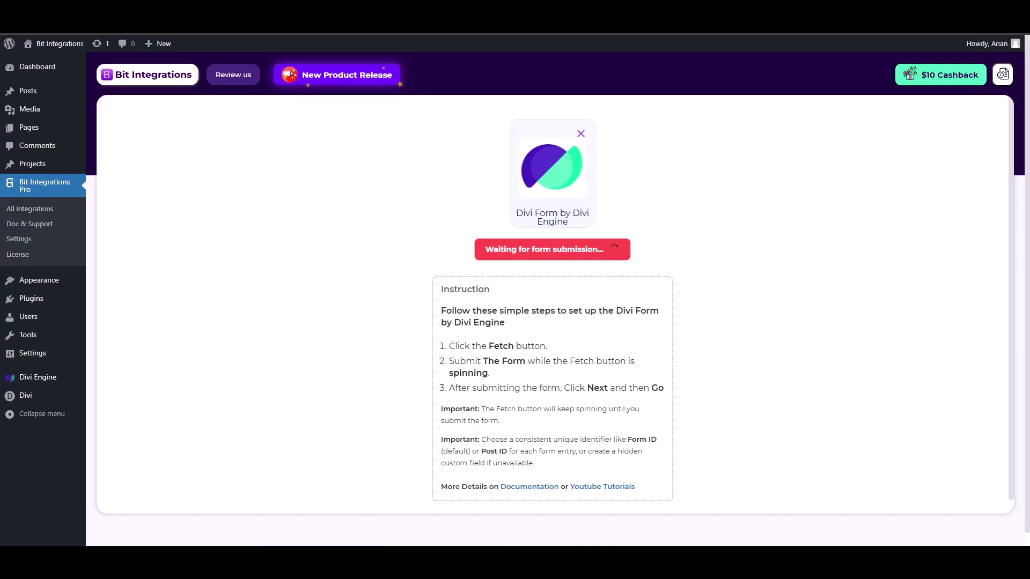
key(ctrl+Tab)
Submit the contact form with last name 'test', a test e-mail and number 1234567.
click(781, 196)
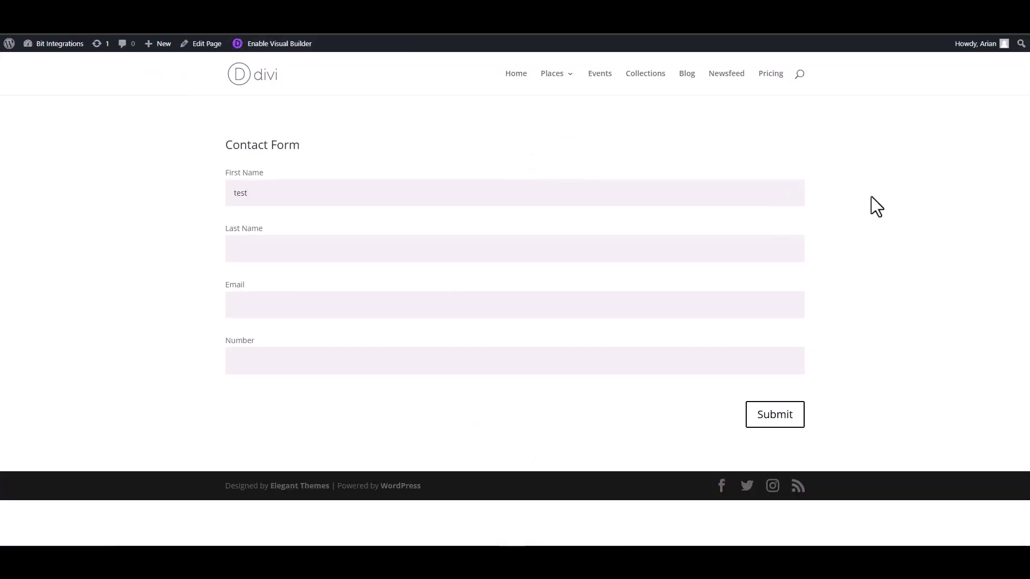
click(713, 254)
text(test-1)
click(767, 307)
text(test@gmail.com)
click(726, 360)
text(1234567)
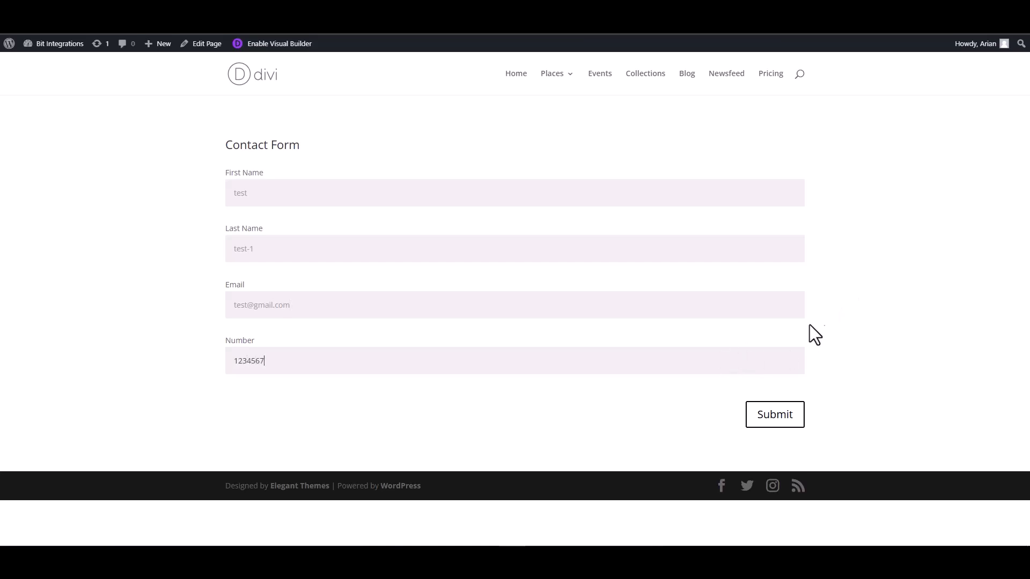
click(786, 421)
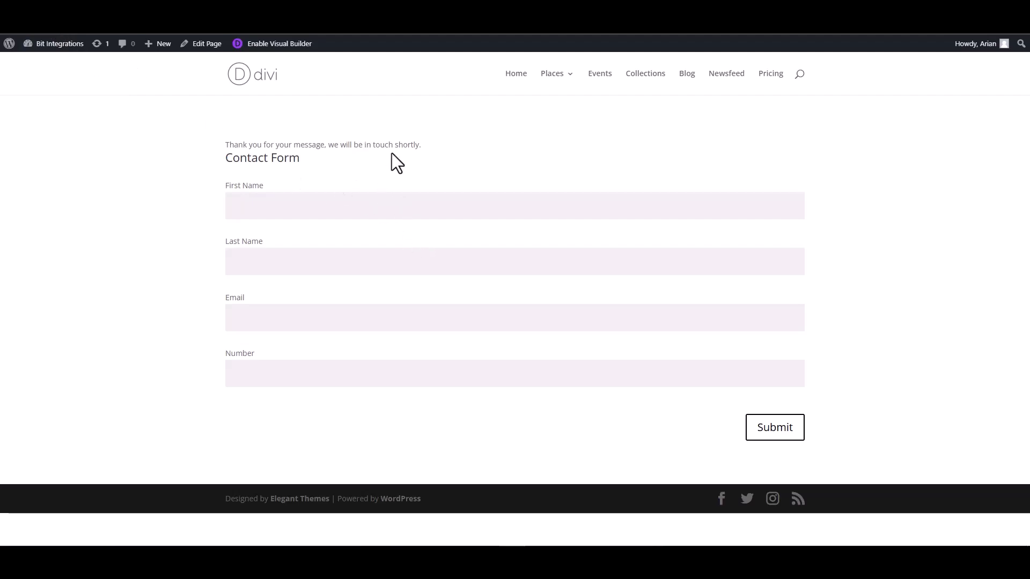
key(F5)
key(ctrl+Tab)
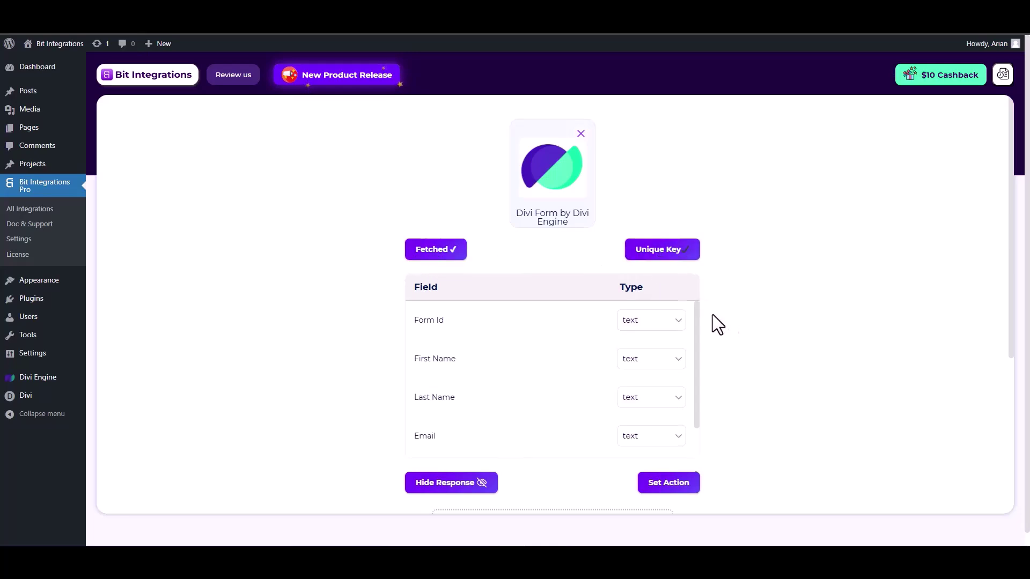
Set the Email field's type to email and the Number field's type to number.
scroll(697, 321, down, 1)
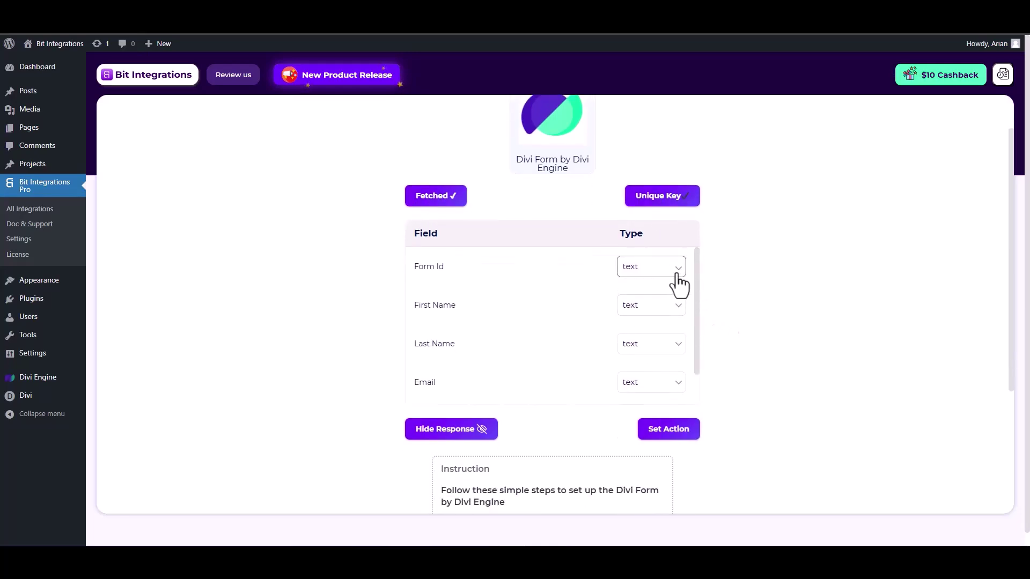
scroll(586, 319, down, 1)
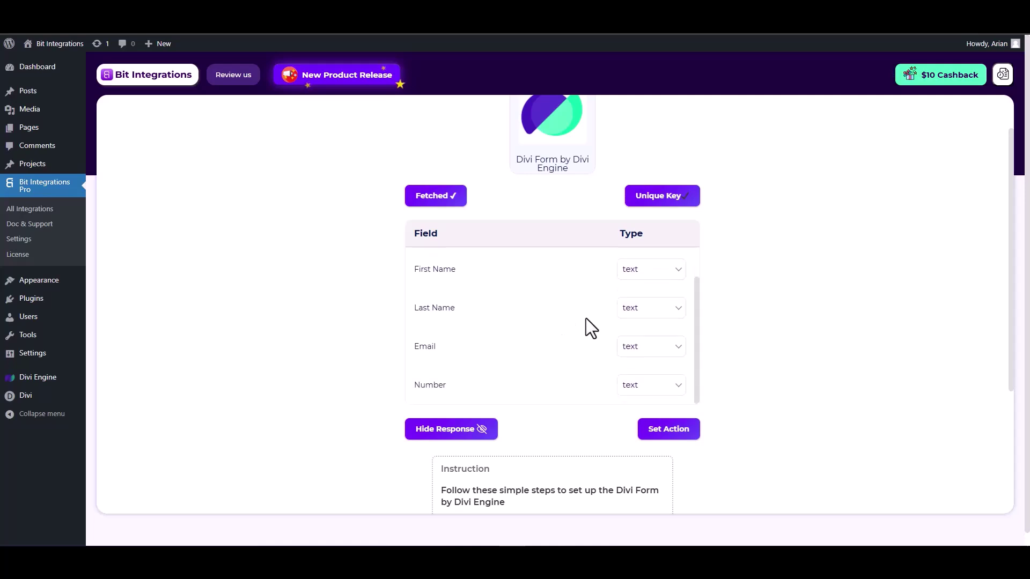
click(645, 346)
click(630, 141)
scroll(617, 358, down, 1)
click(648, 332)
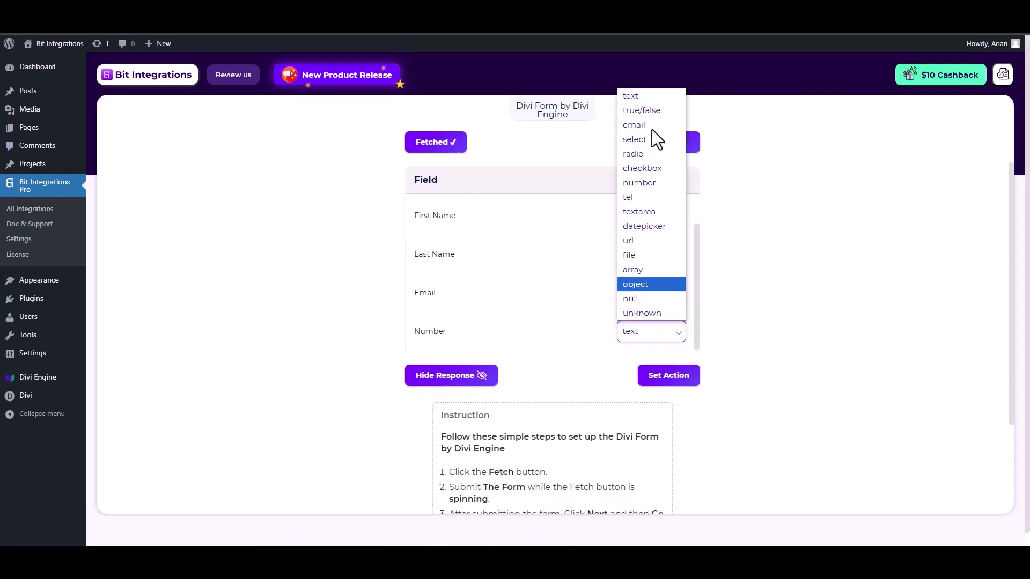
click(642, 185)
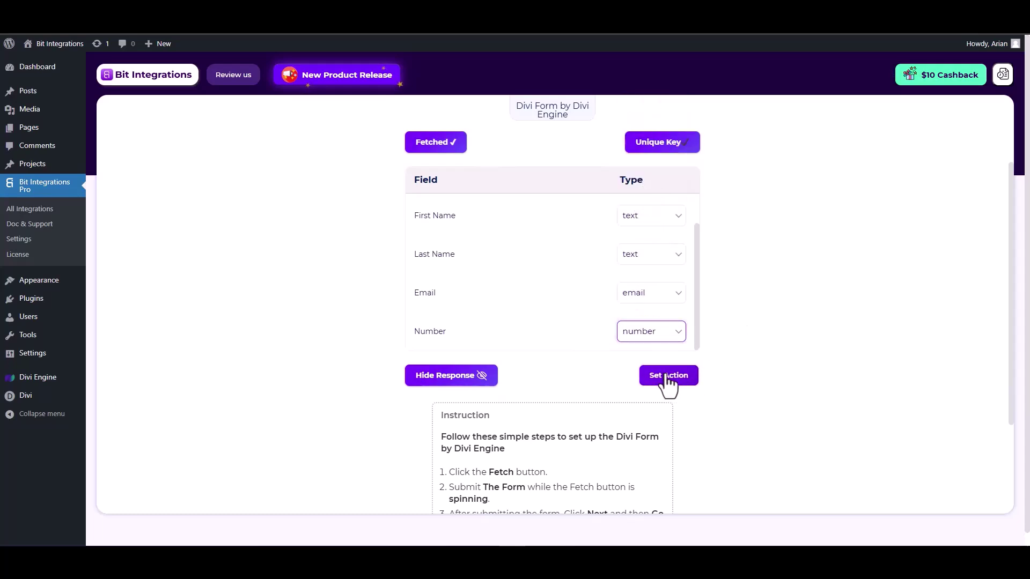
Choose Salesflare as the action app and go to its API keys page.
click(668, 378)
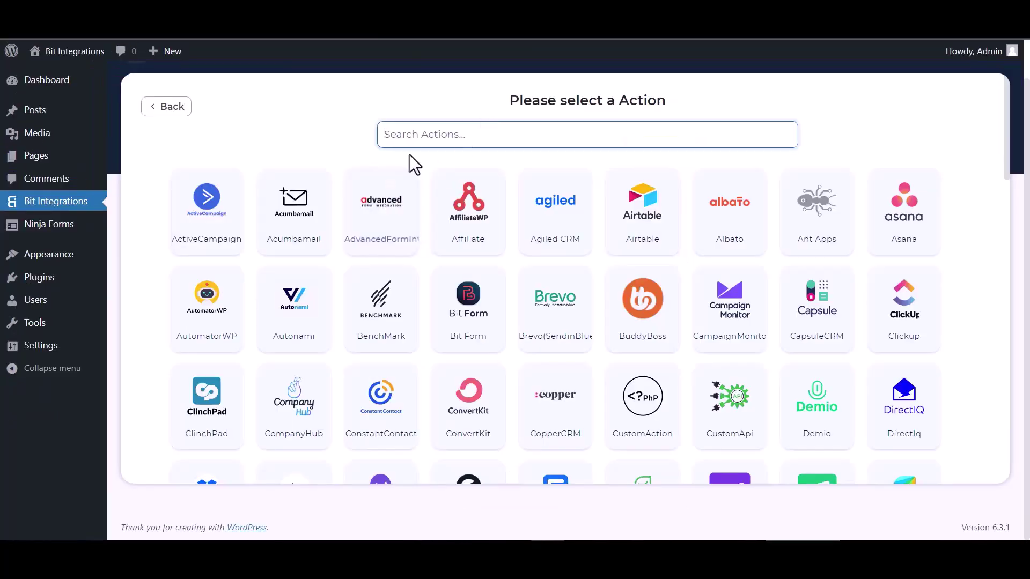
text(sal)
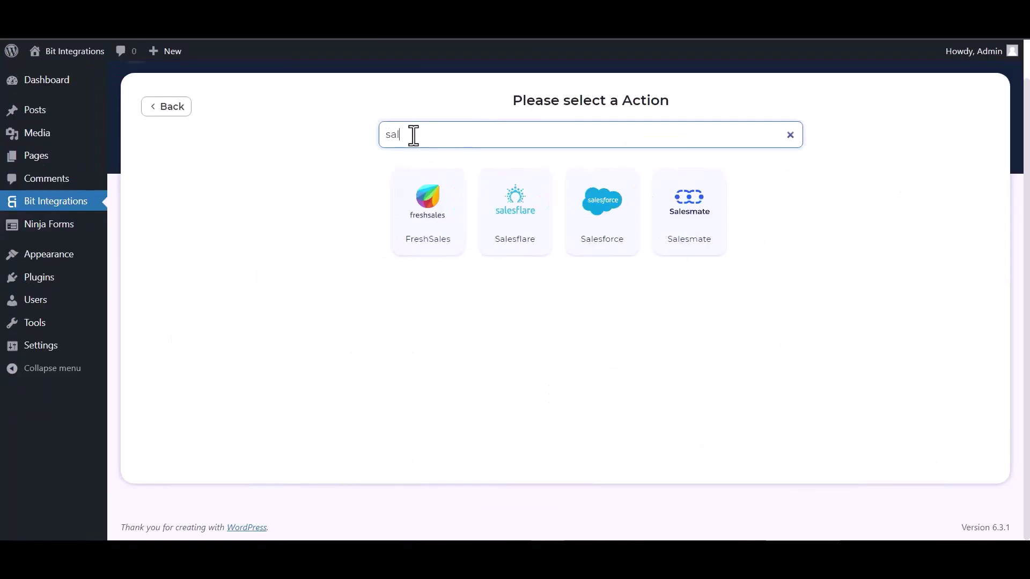
click(533, 238)
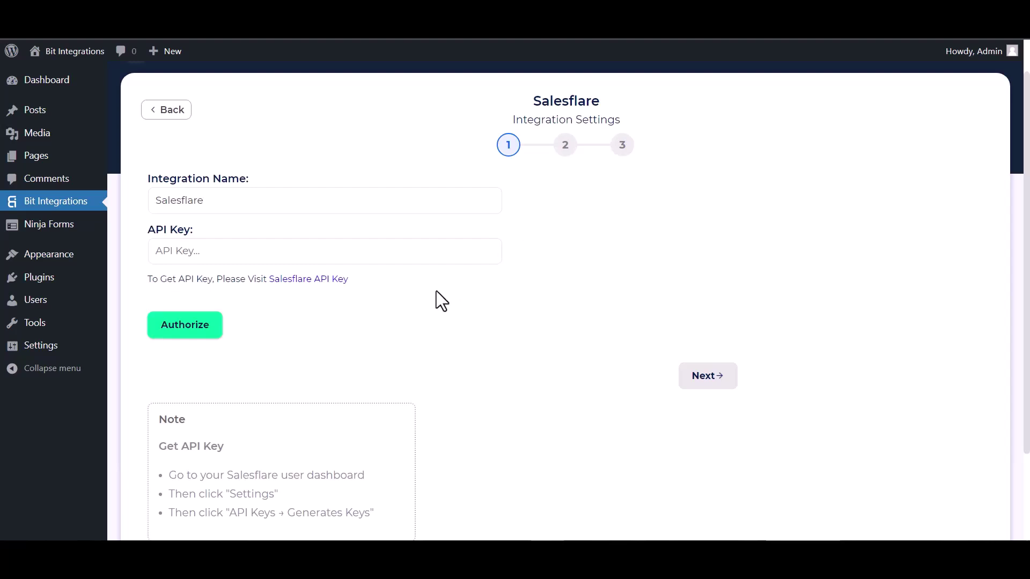
click(291, 281)
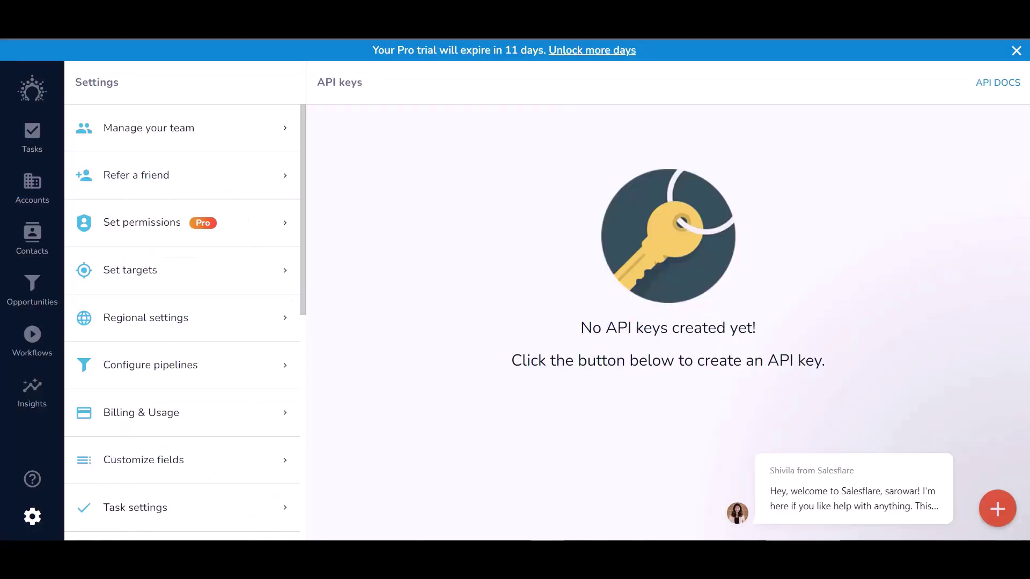
Create a Salesflare API key named 'Bit Integrations' and copy its value.
click(998, 510)
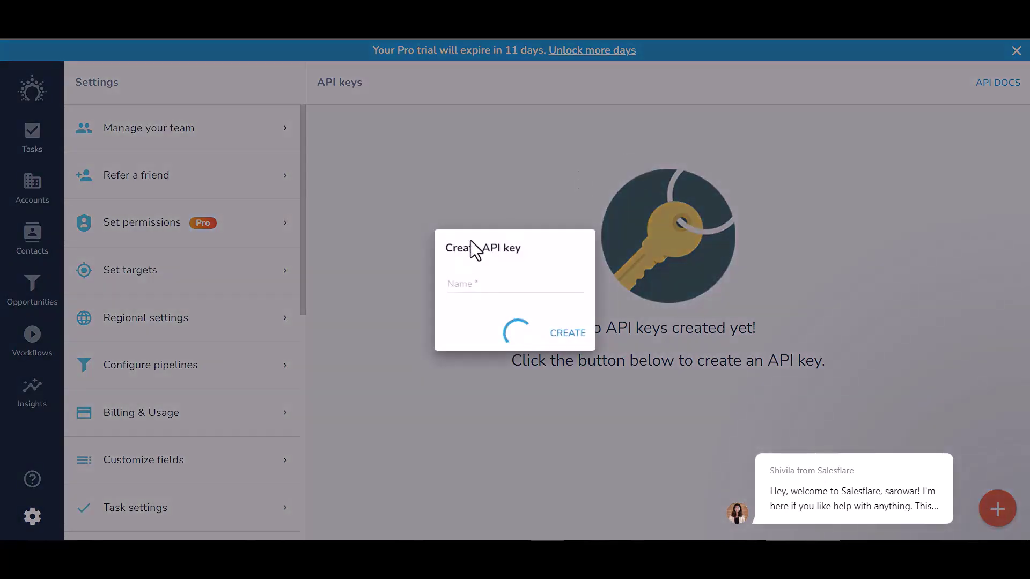
click(462, 280)
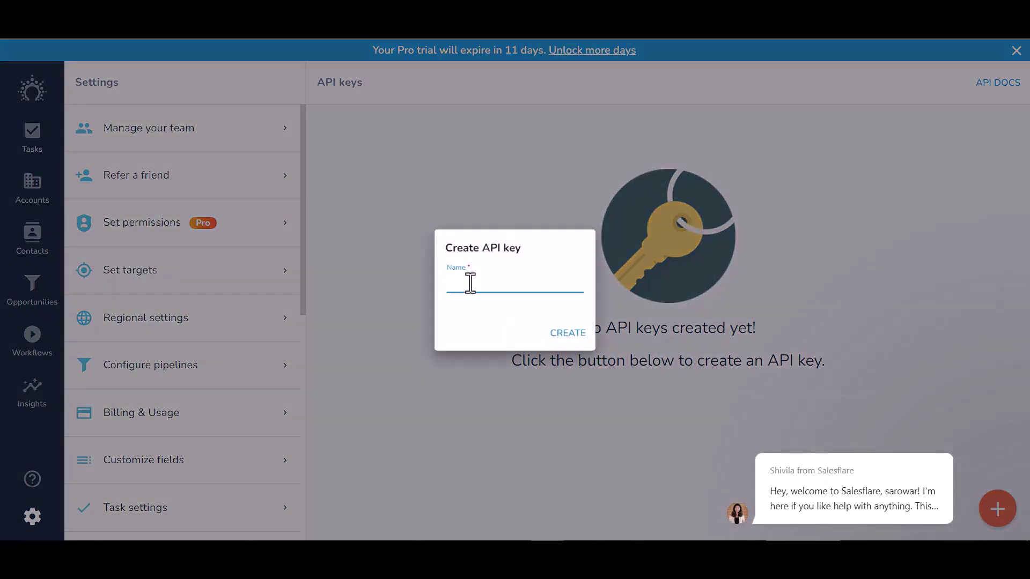
text(Bit Integrations)
click(570, 335)
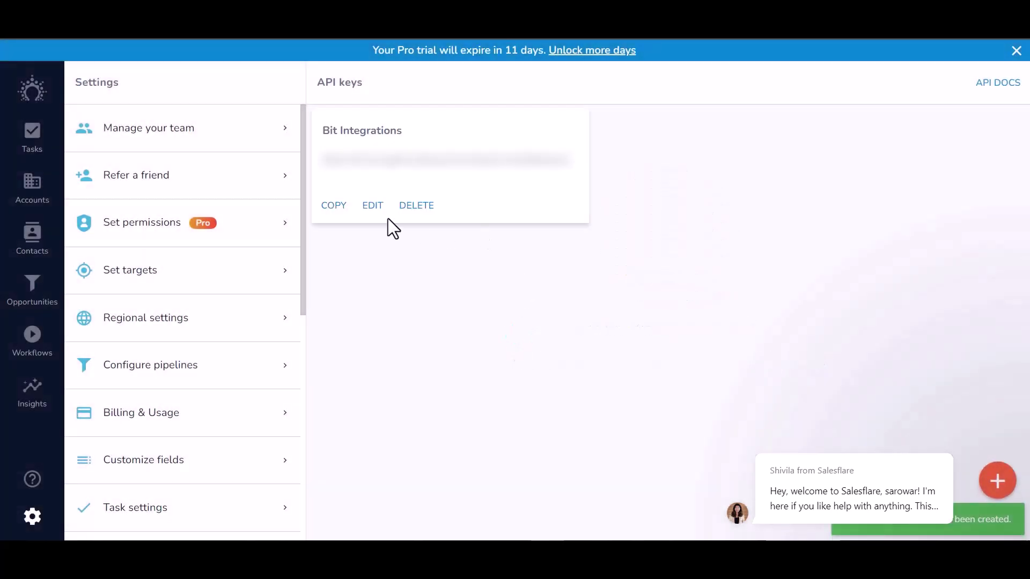
click(333, 205)
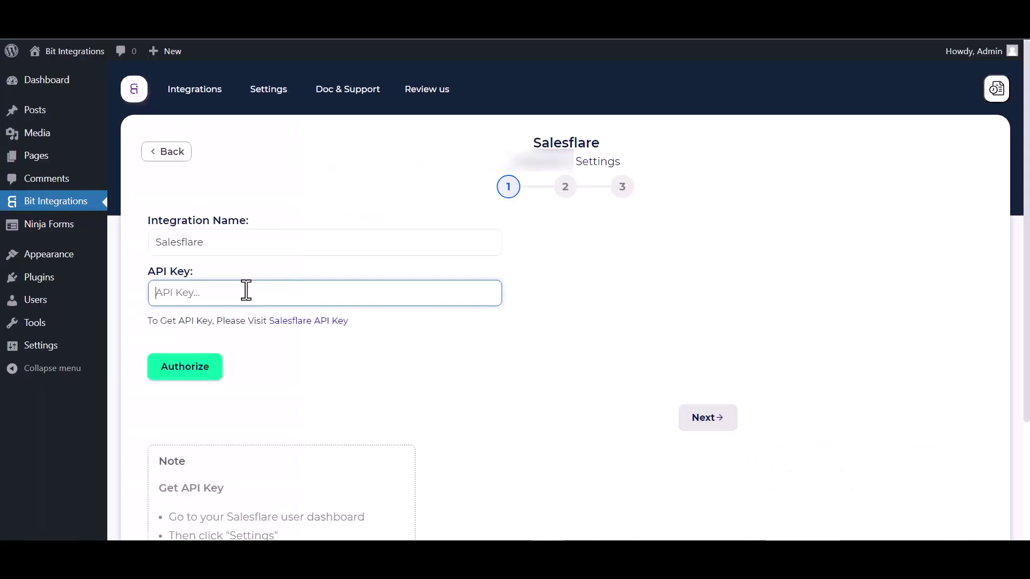
Paste the copied API key and authorize the Salesflare connection.
click(246, 292)
key(ctrl+v)
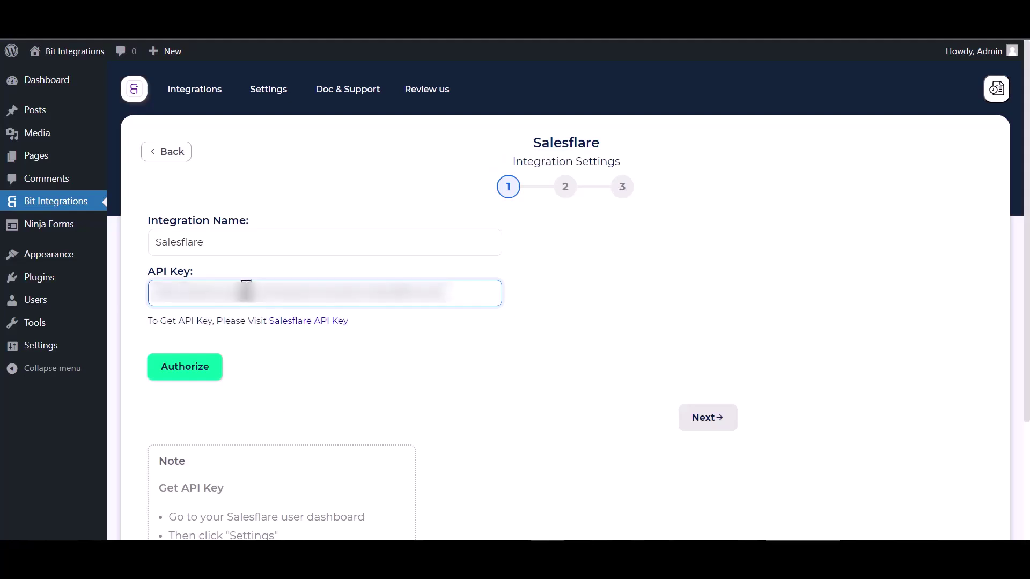
click(211, 373)
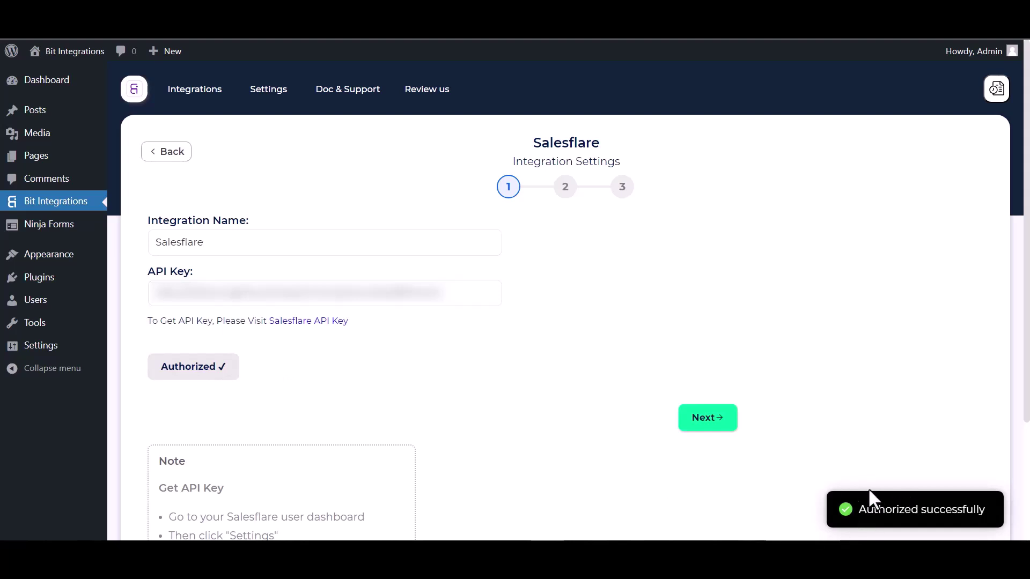
Continue to step 2 and choose Create Contact as the Salesflare action.
scroll(513, 387, down, 2)
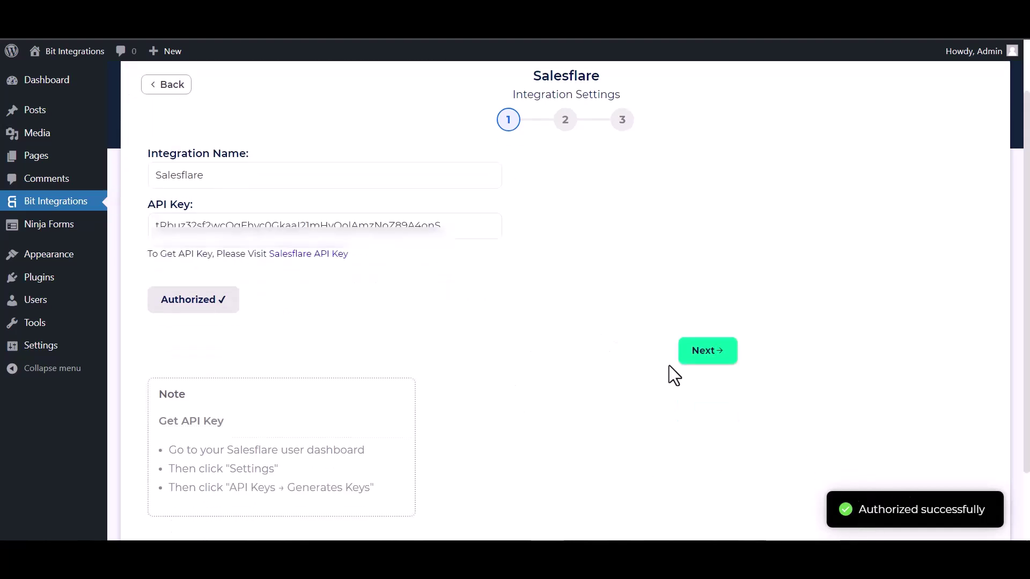
click(709, 355)
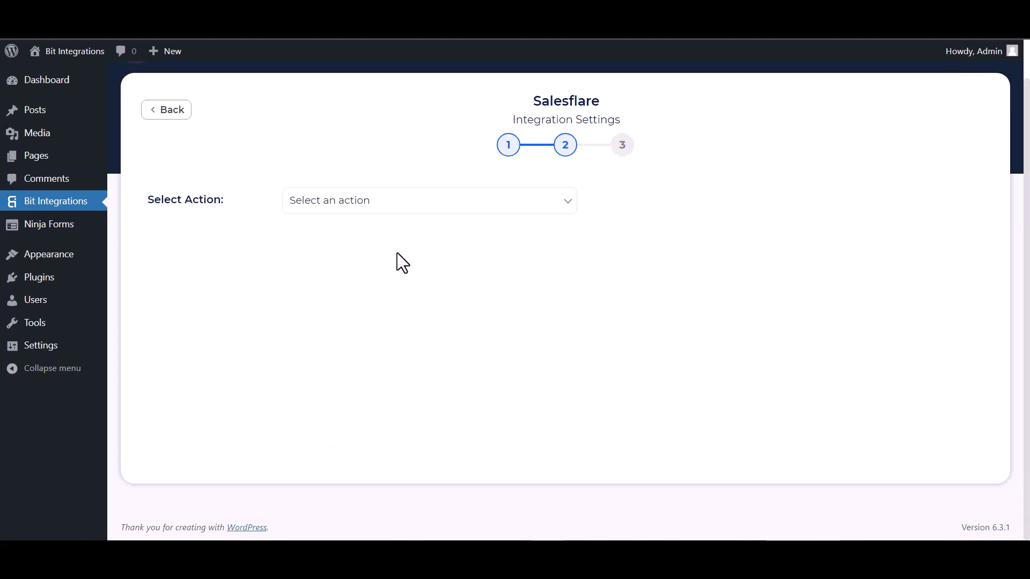
click(353, 207)
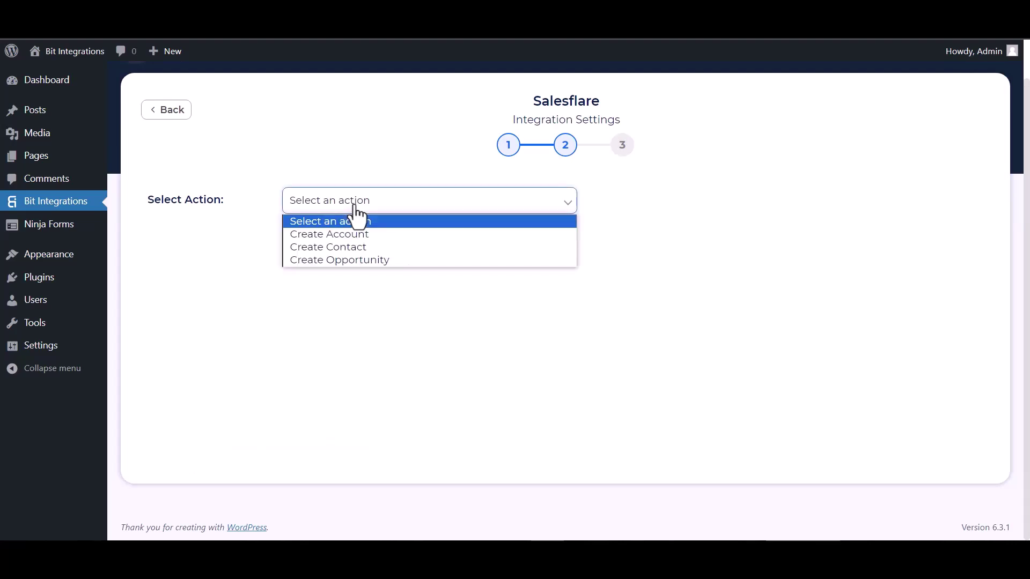
click(334, 246)
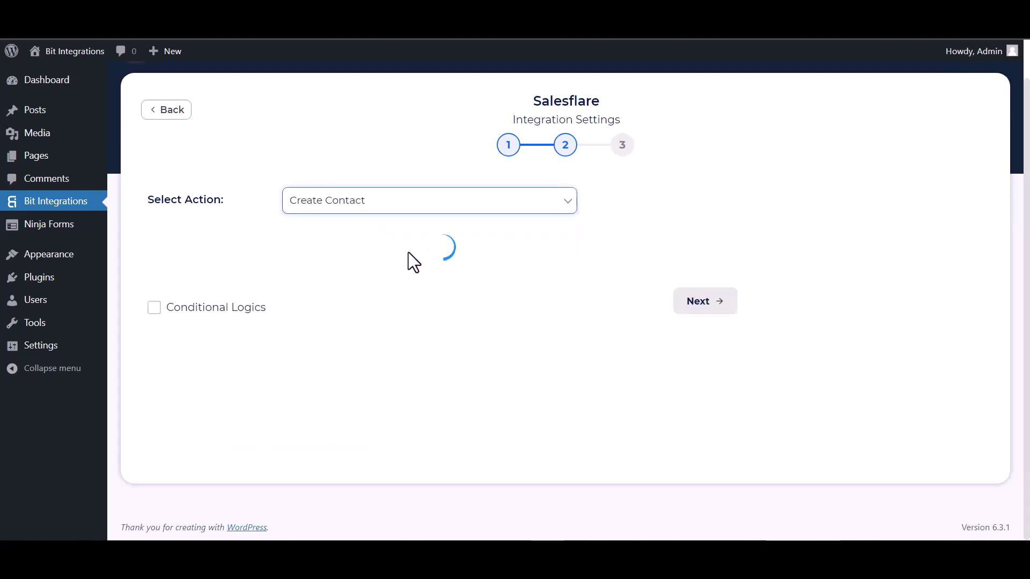
Map the form's First Name to First Name and Email to Email Address.
scroll(411, 252, down, 1)
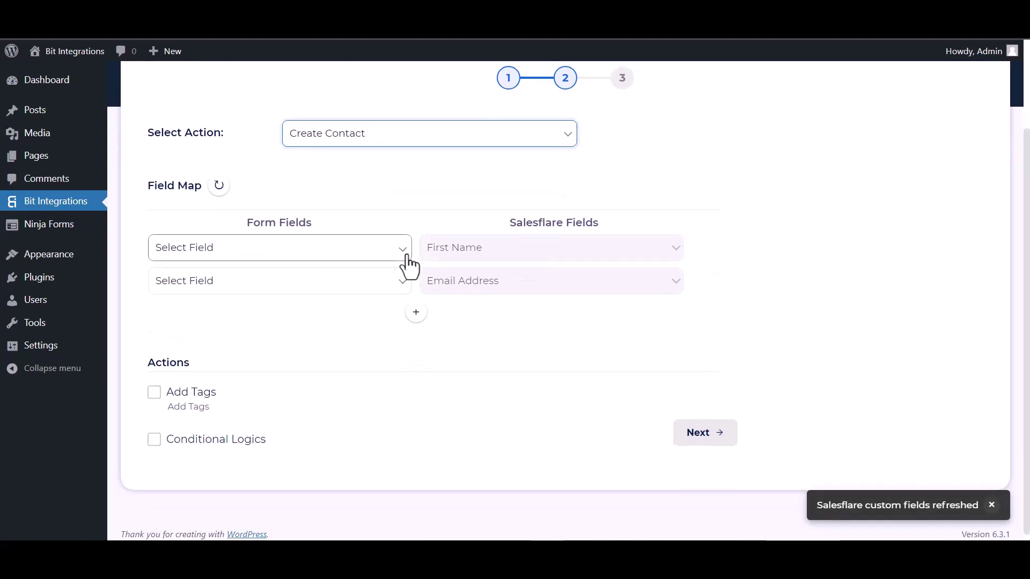
click(266, 252)
click(196, 294)
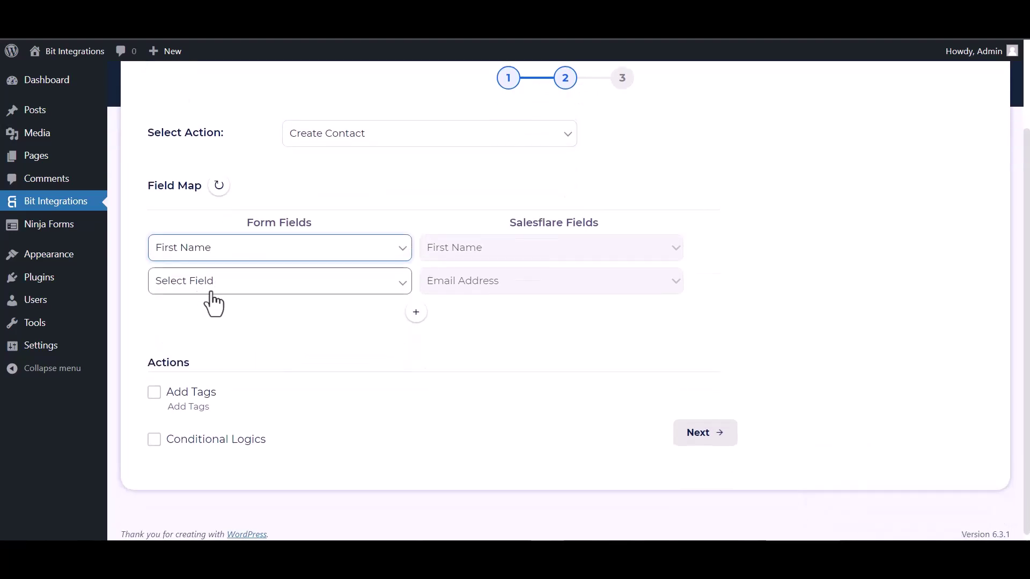
click(264, 284)
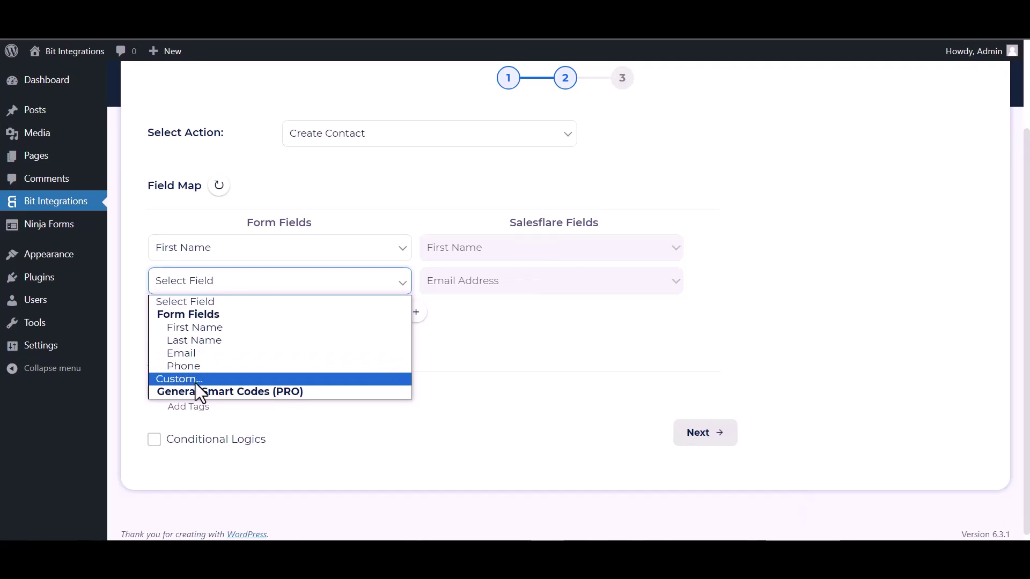
click(196, 354)
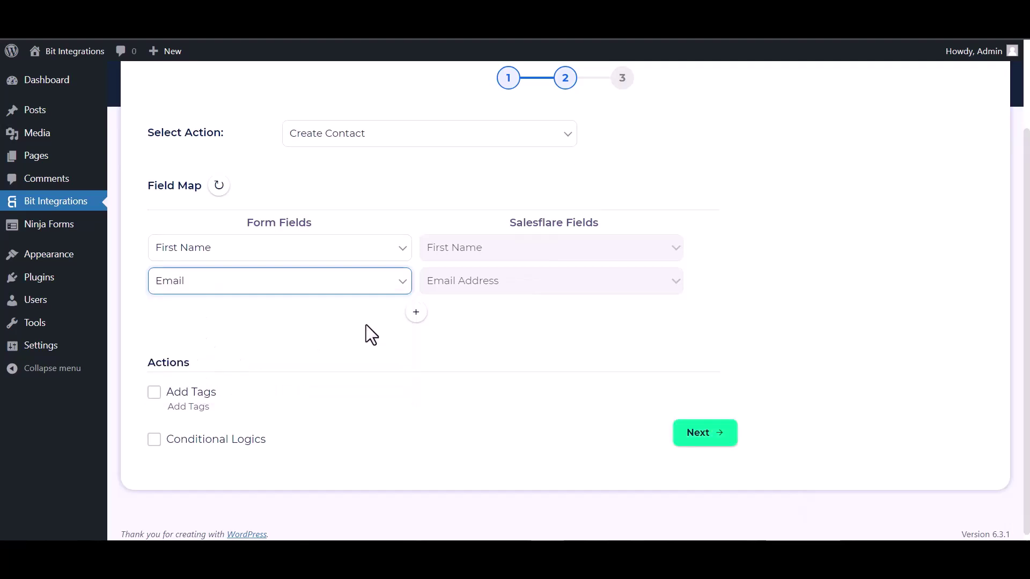
Add mapping rows for Last Name → Last Name and Phone → Phone Number.
click(416, 312)
click(445, 316)
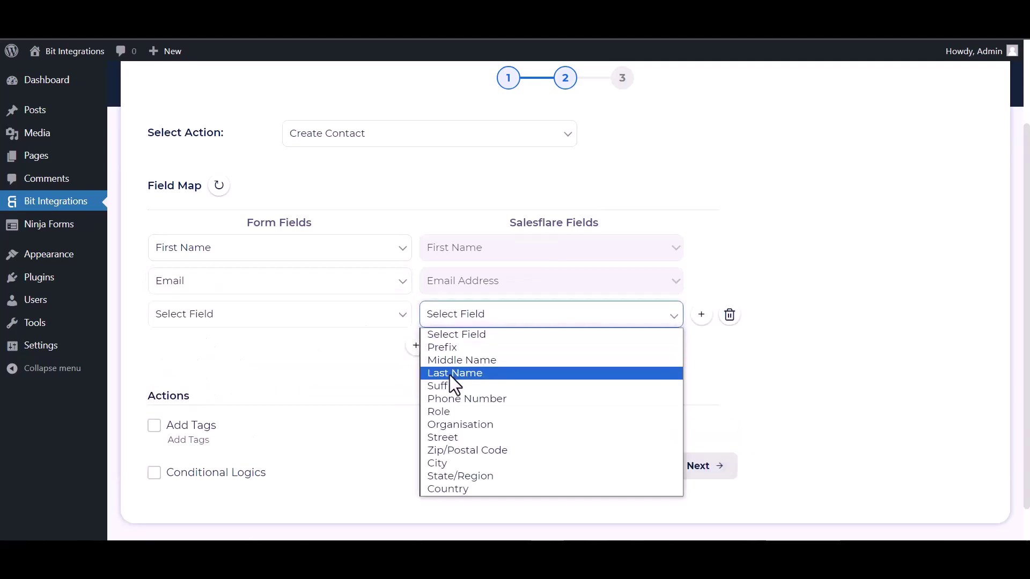
click(449, 373)
click(337, 317)
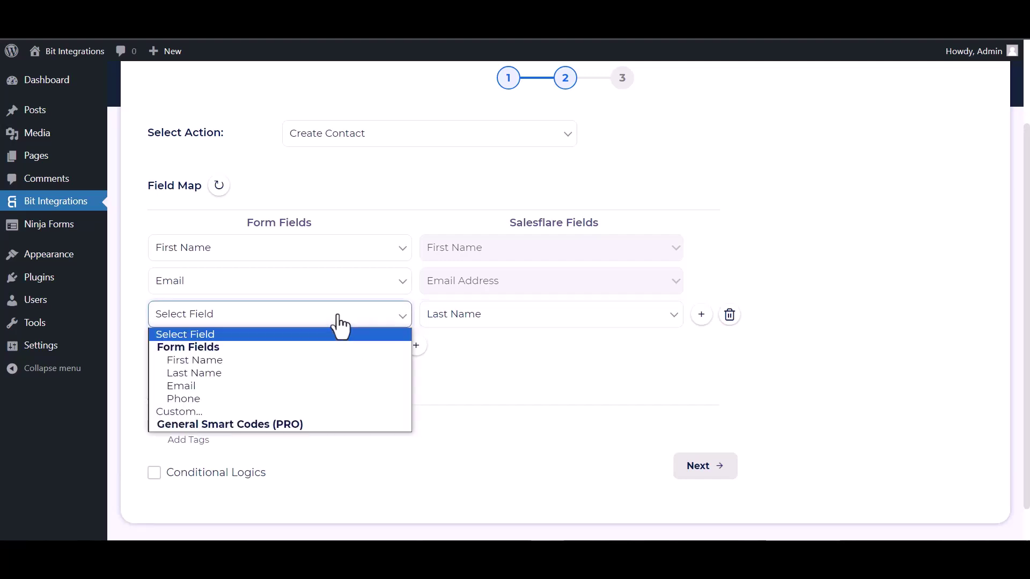
click(189, 373)
click(417, 346)
click(456, 349)
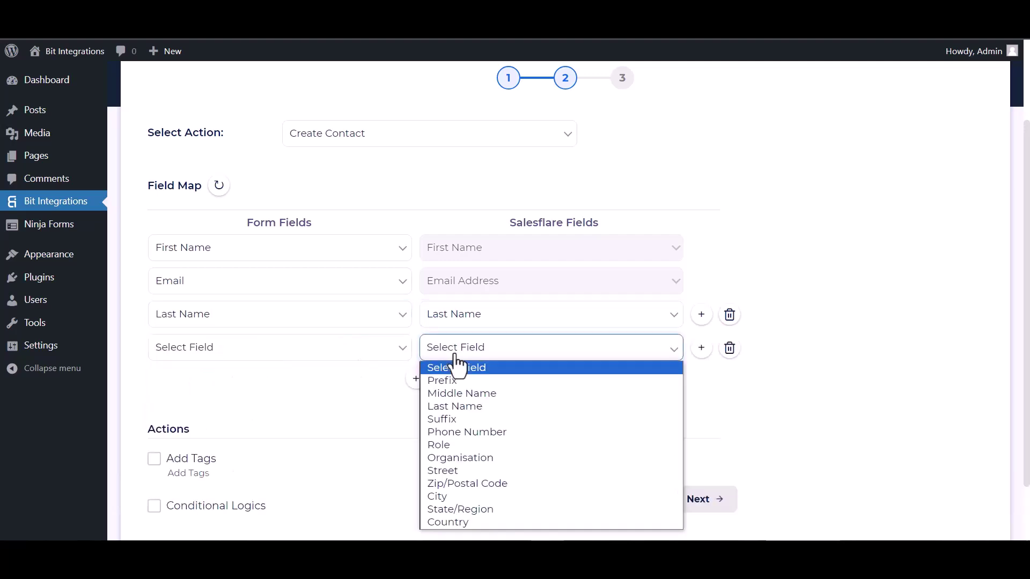
click(452, 434)
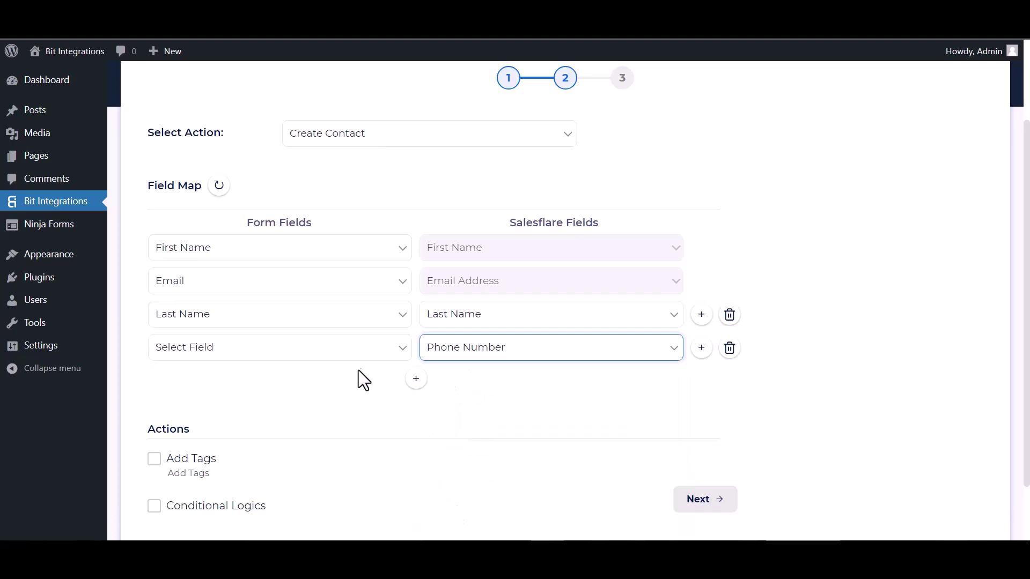
click(354, 355)
click(196, 432)
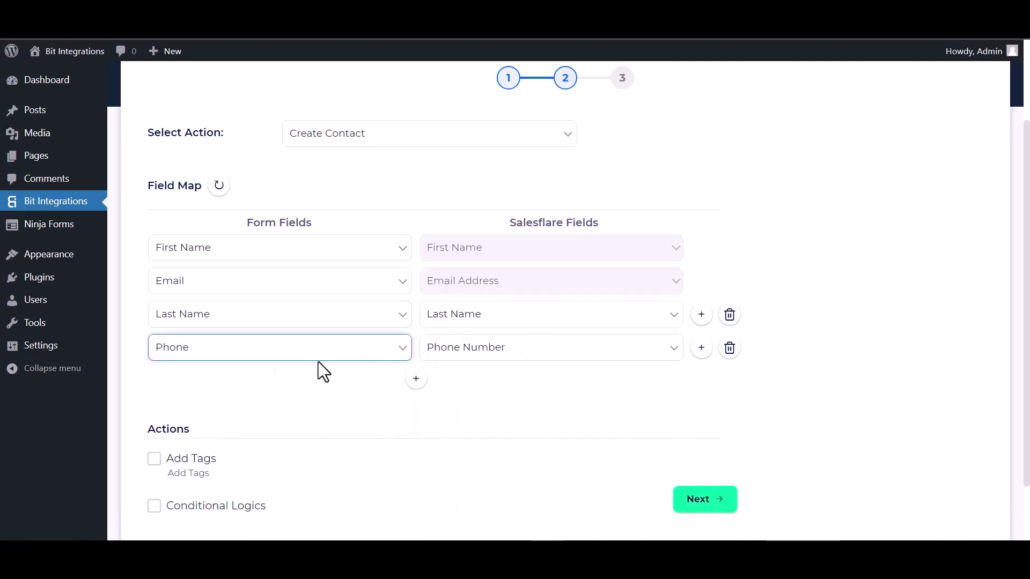
Leave Conditional Logics off, then finish and save the integration.
scroll(456, 364, down, 1)
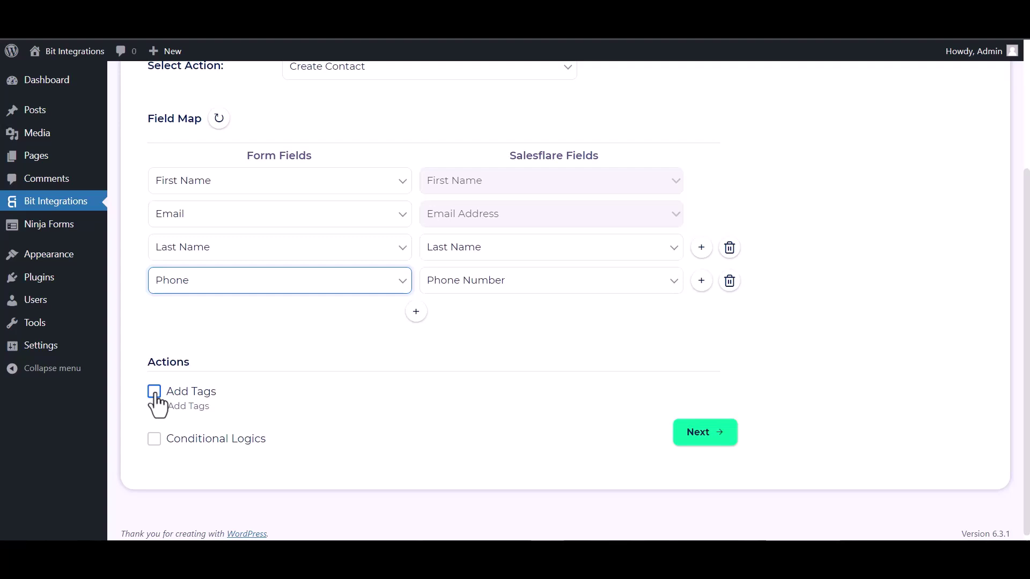
click(153, 439)
scroll(257, 392, down, 2)
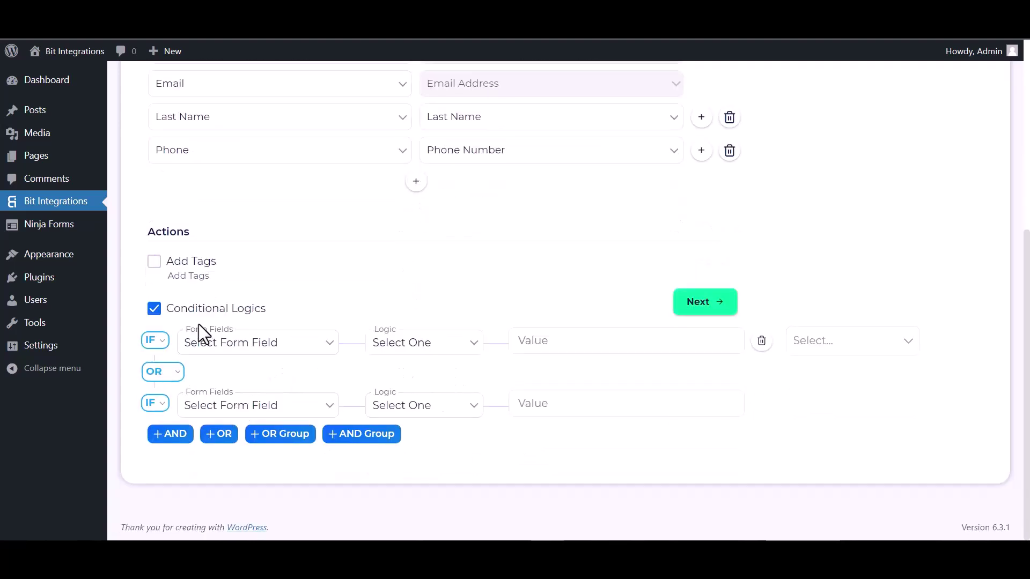
click(154, 309)
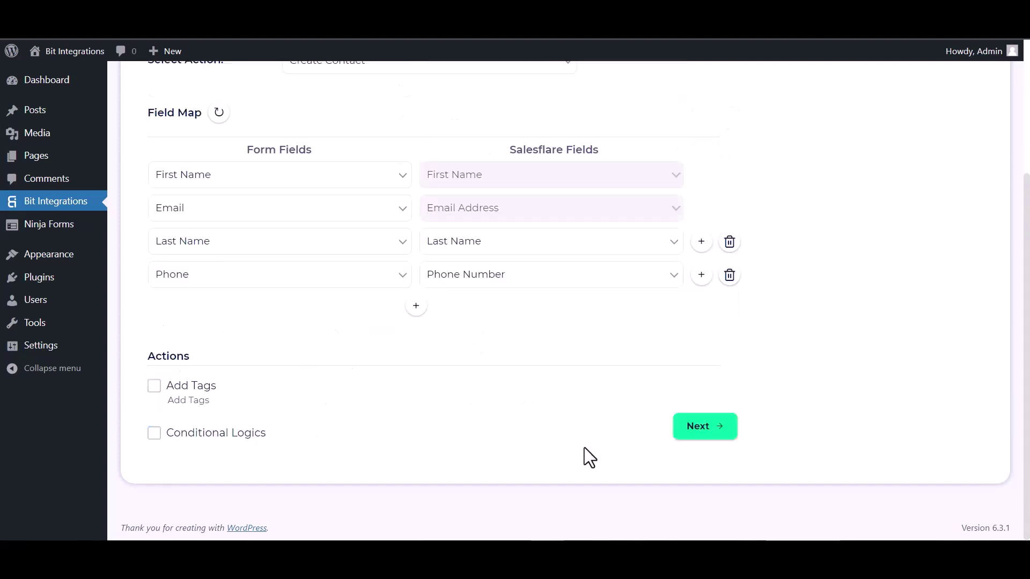
click(697, 435)
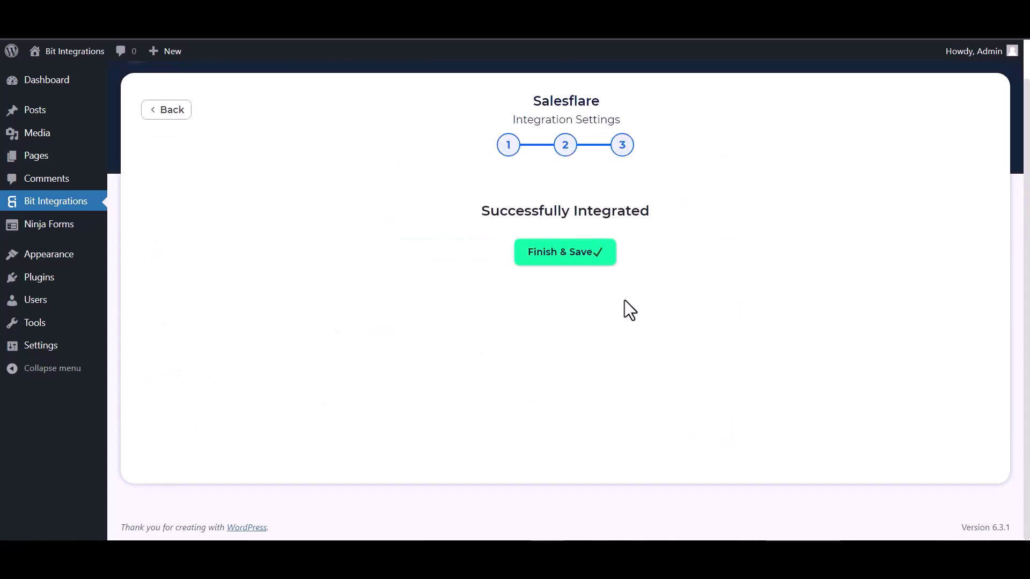
click(579, 256)
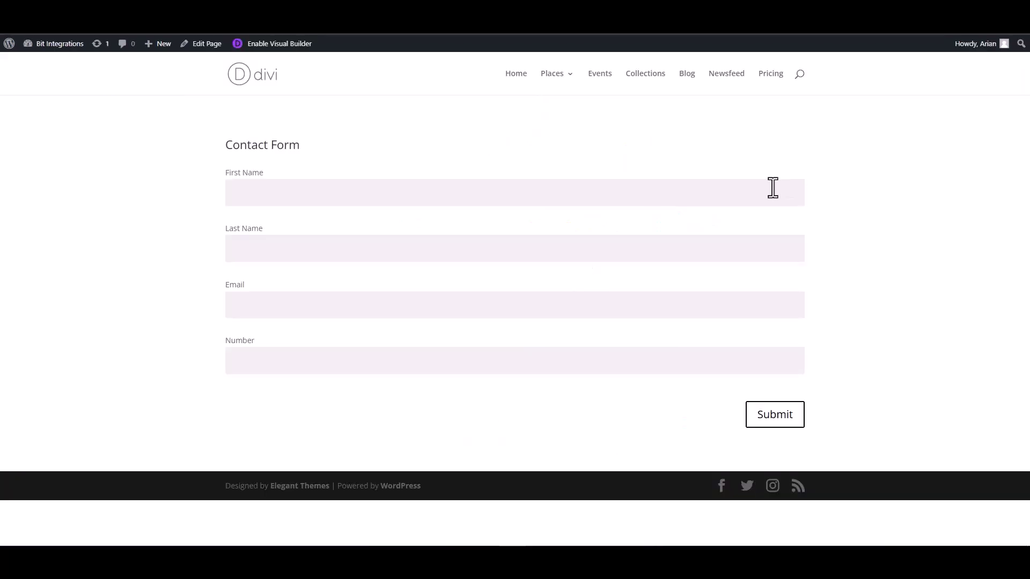
click(772, 188)
Submit the contact form with last name 'Integration', a support e-mail and number 444555666.
click(728, 251)
text(Integrations)
click(725, 306)
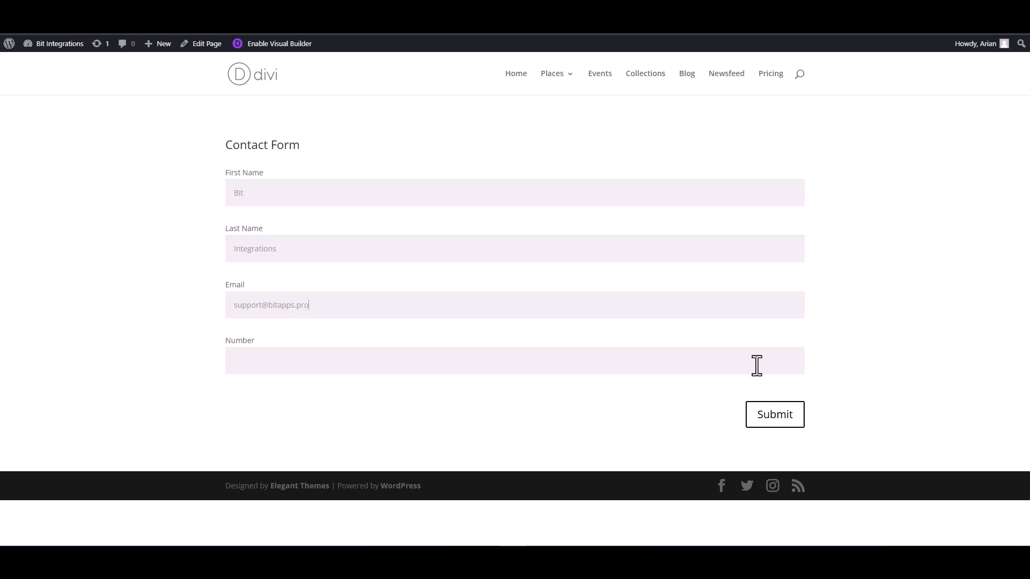
click(754, 366)
text(444555666)
click(785, 416)
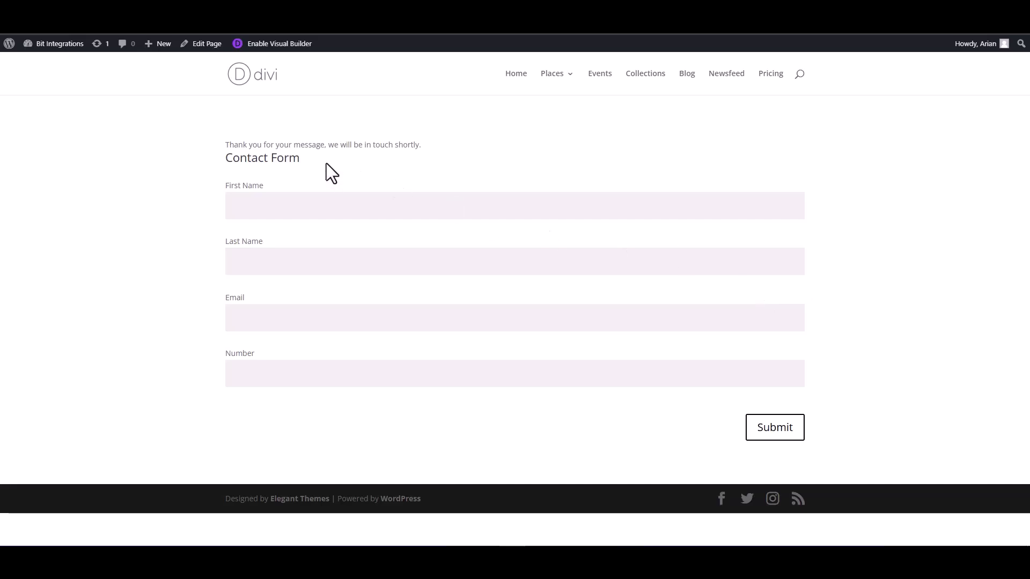
Check Salesflare's My contacts list for the newly created contact.
drag(422, 146, 224, 144)
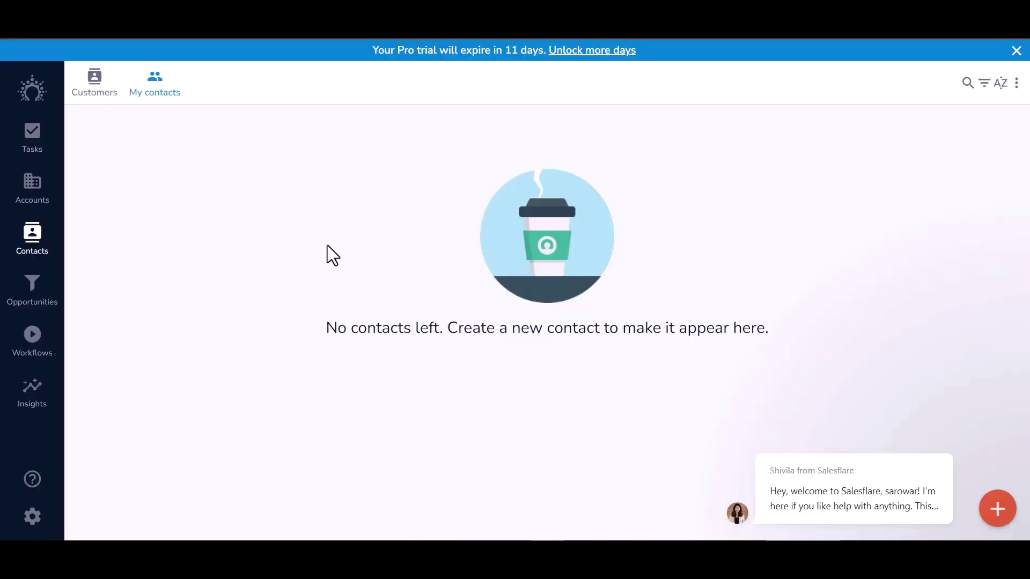
click(95, 83)
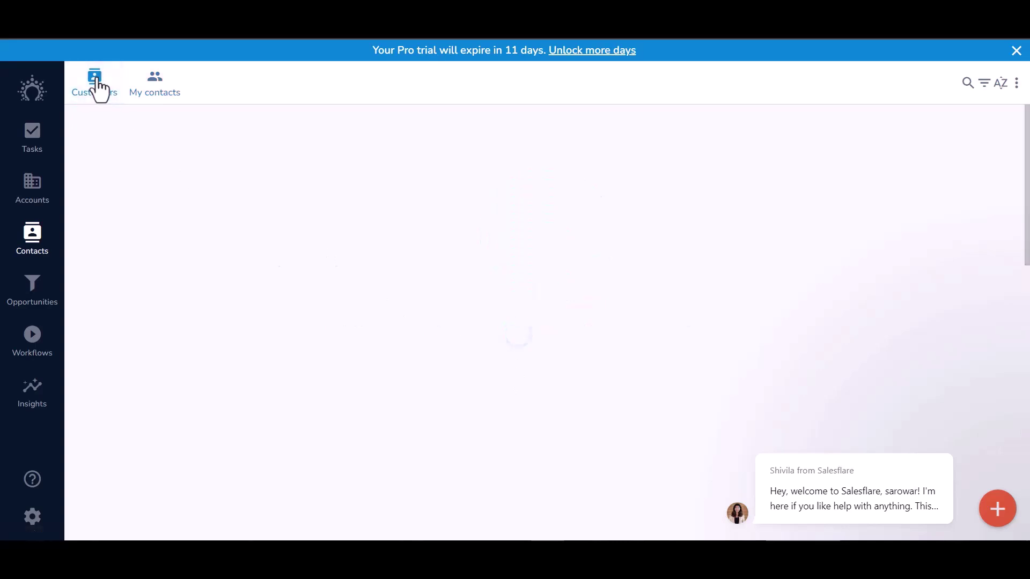
click(156, 93)
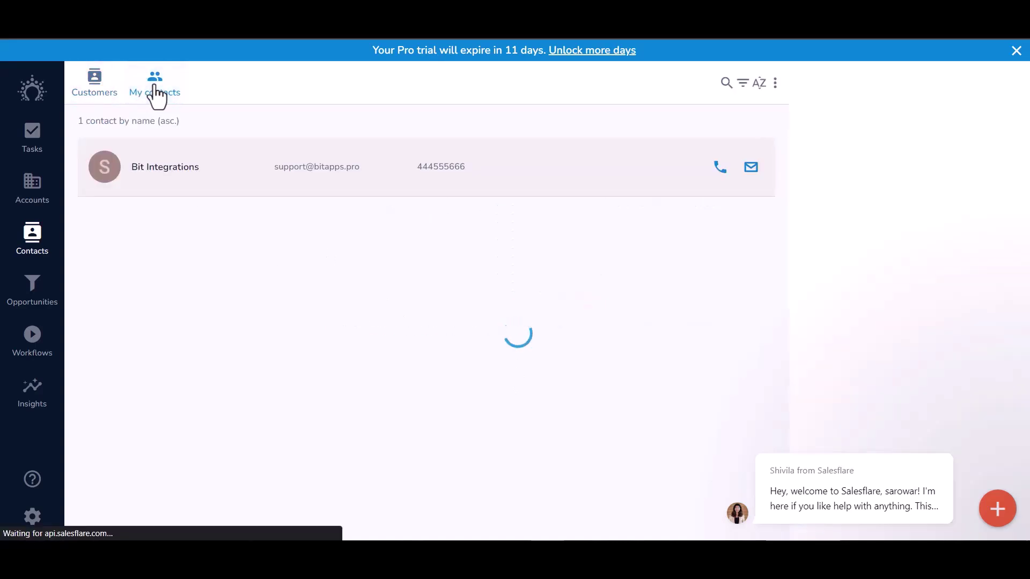